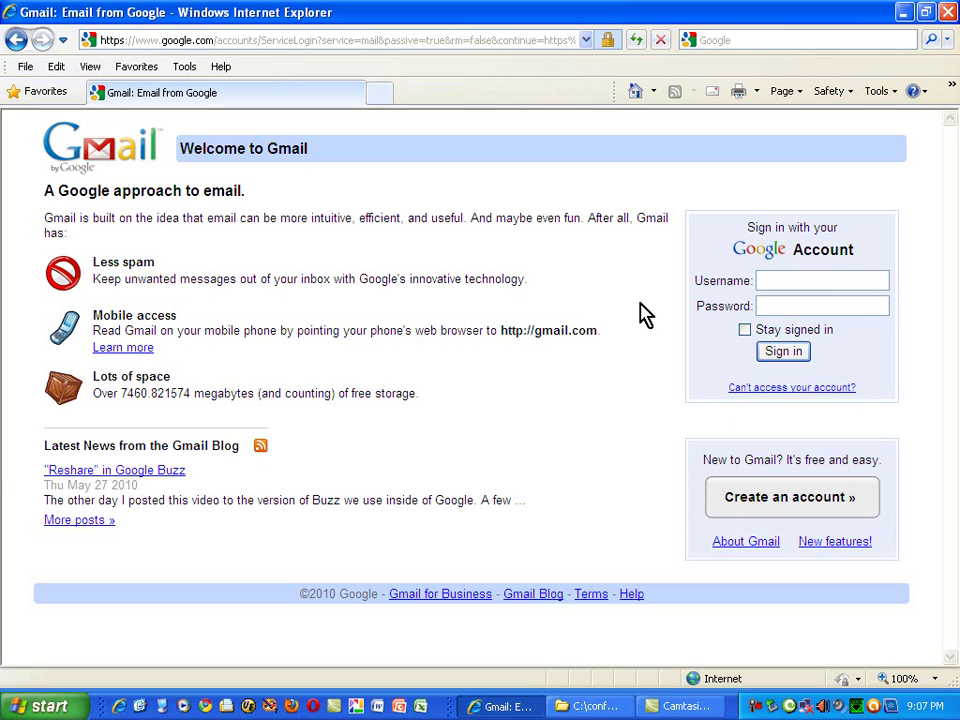
Step: Sign in to the class Gmail account with its username and pasted password
text(gph205)
click(765, 306)
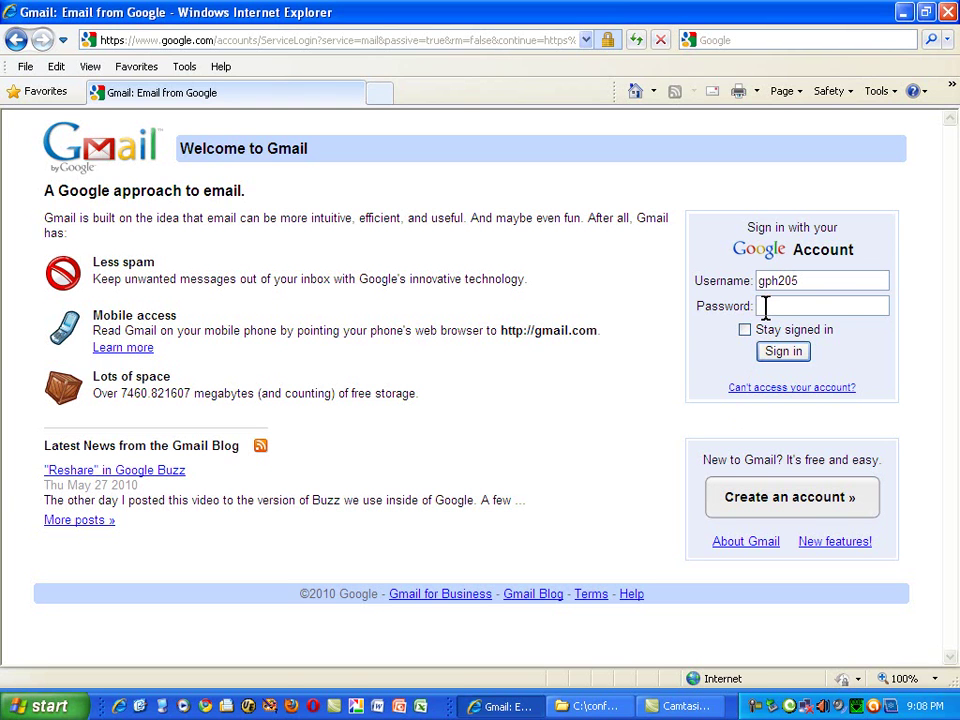
key(ctrl+v)
key(Return)
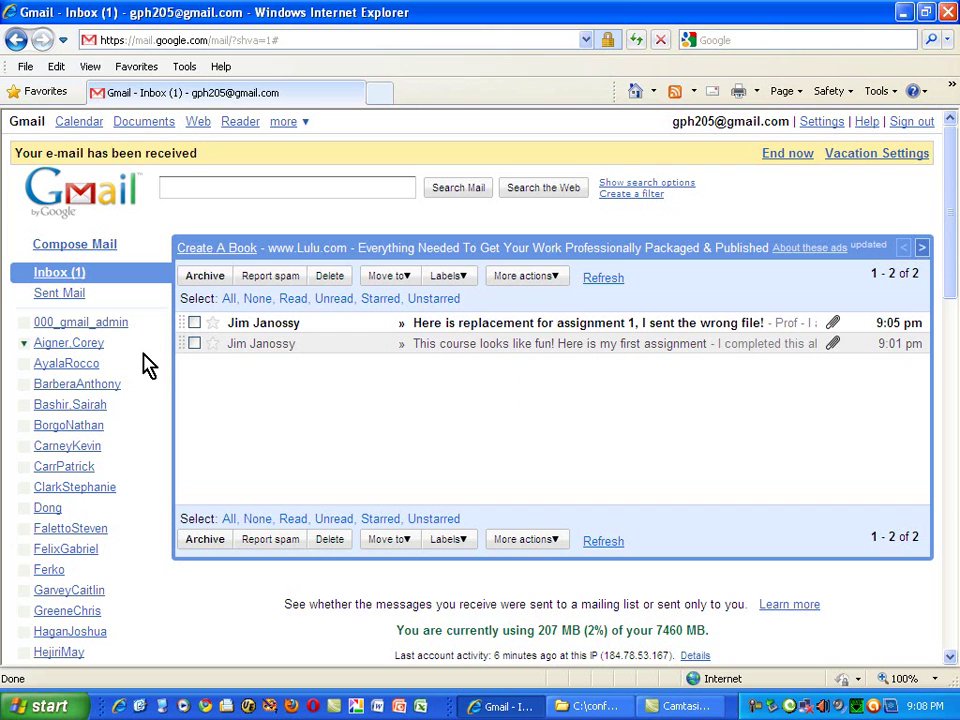
drag(949, 311, 955, 280)
Step: Open the first-assignment email's Hints_for_doing_well.doc attachment full-screen and scroll through it
click(280, 345)
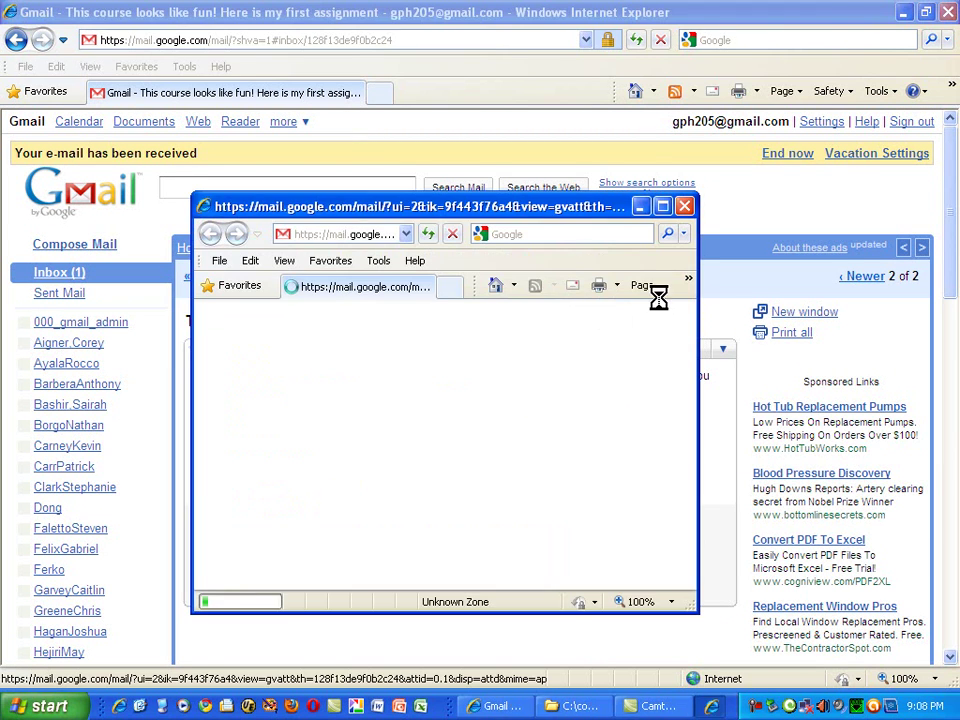
click(663, 207)
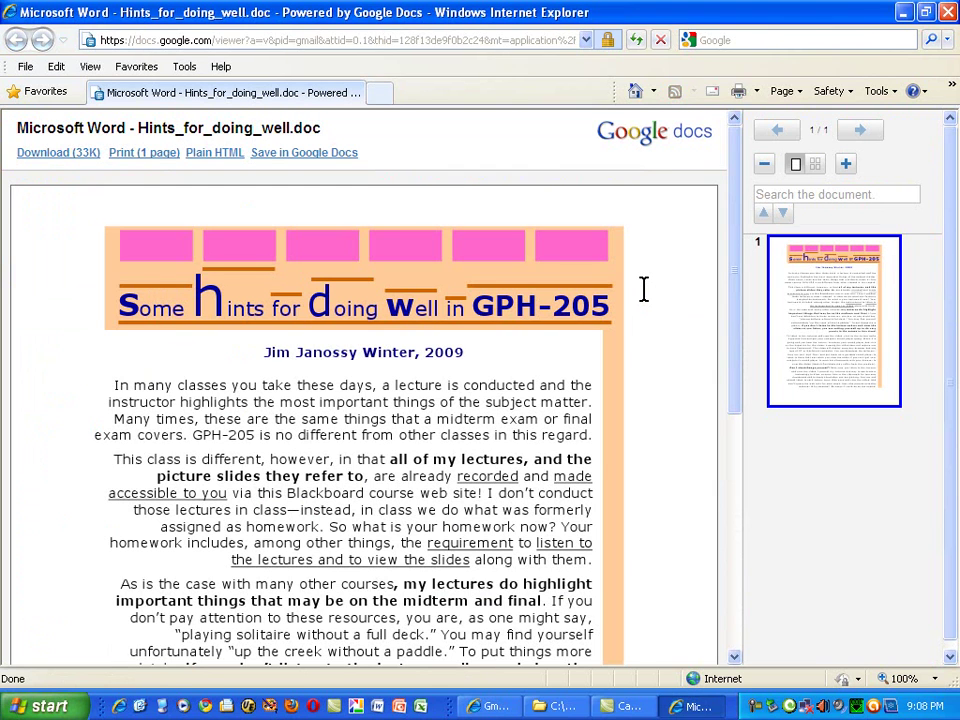
scroll(643, 293, down, 5)
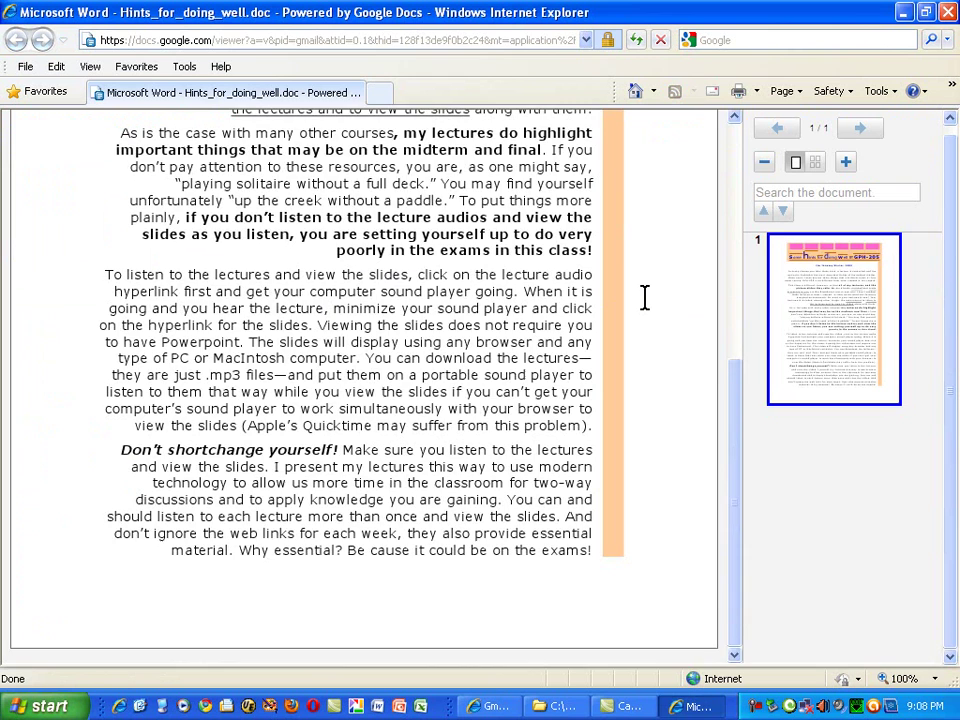
scroll(645, 298, up, 5)
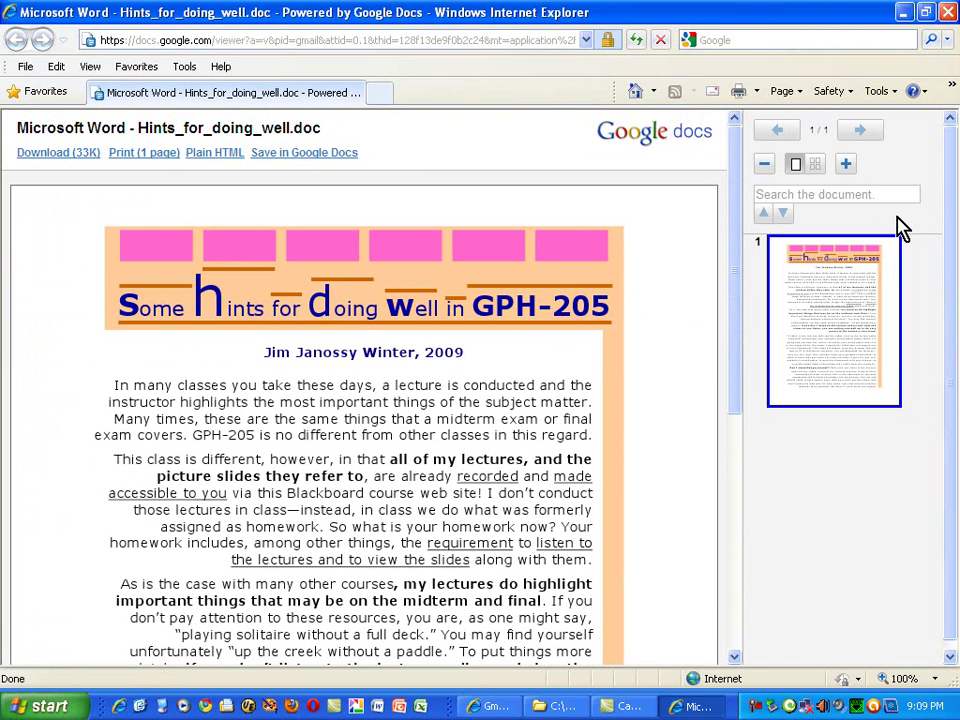
Step: Reply that the wrong thing was submitted and to use MLA for citations, with a sign-off
click(948, 13)
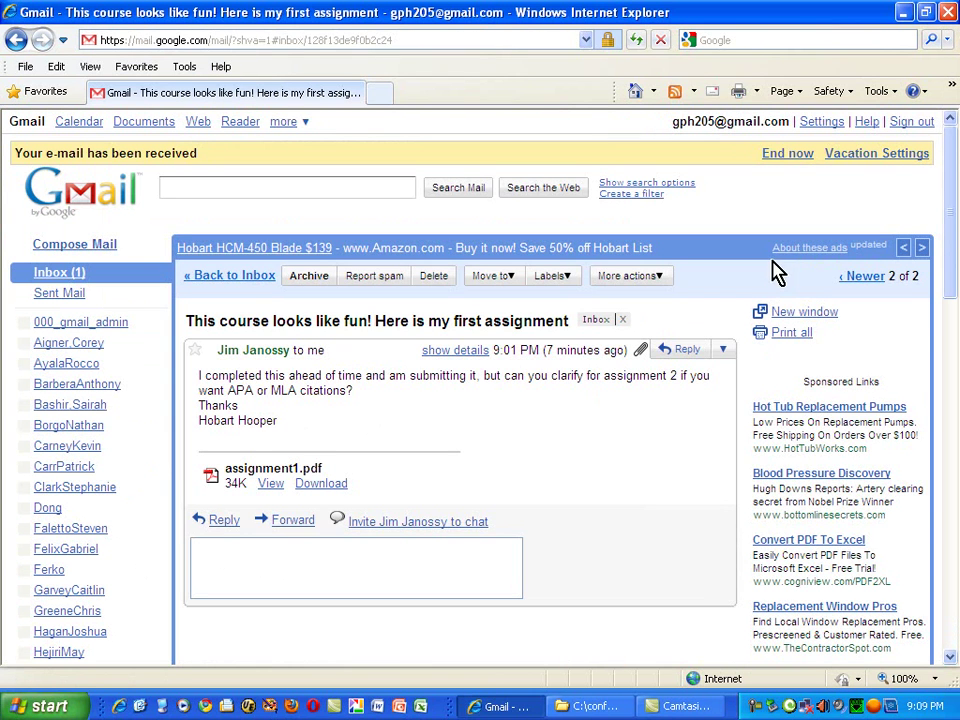
click(430, 540)
text(Looks like yo)
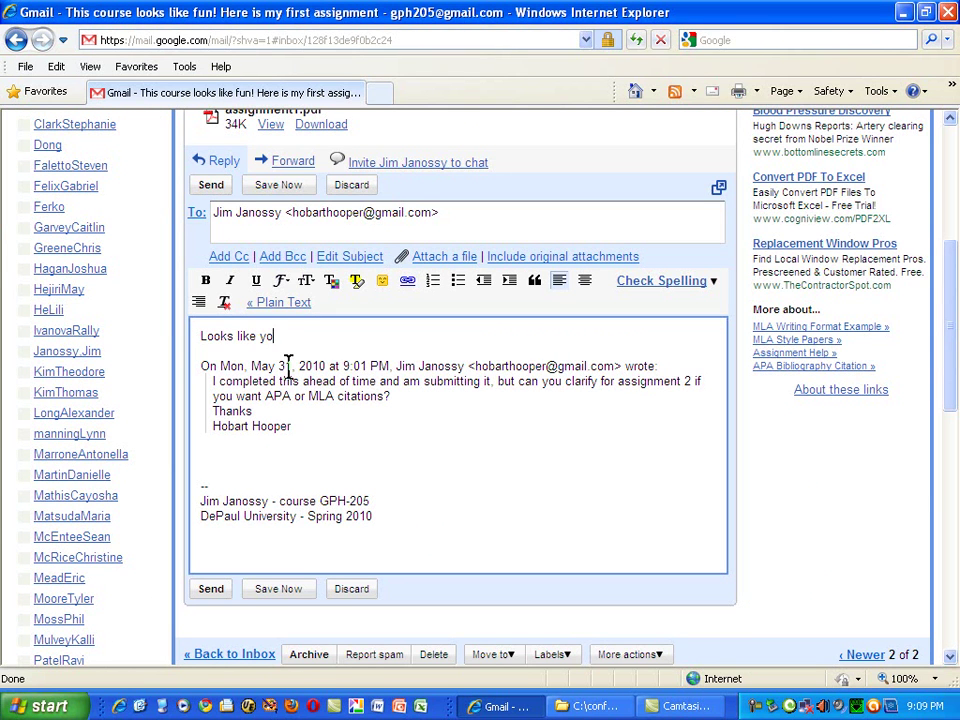
text(u submitted the wrong thion)
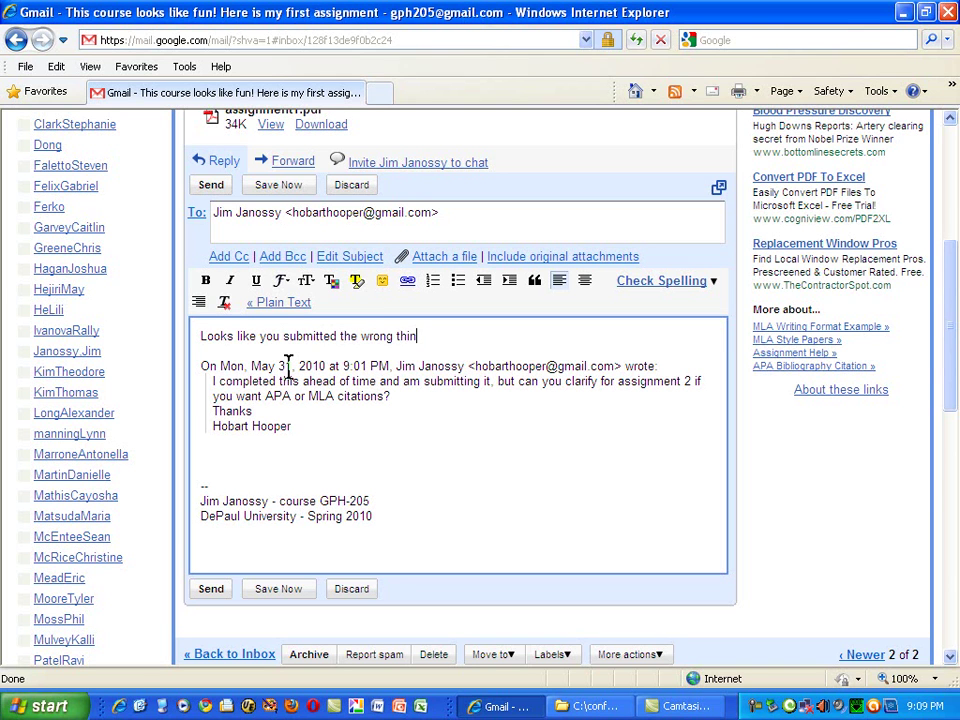
text(g here!)
key(Return)
key(Return)
text(In response to)
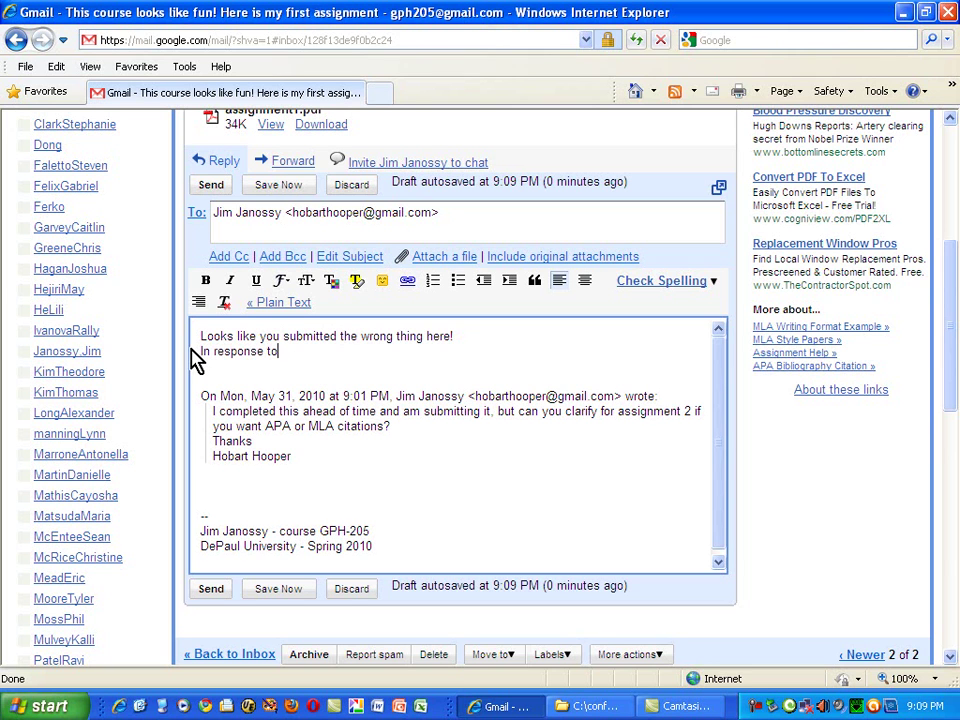
text( your question, use )
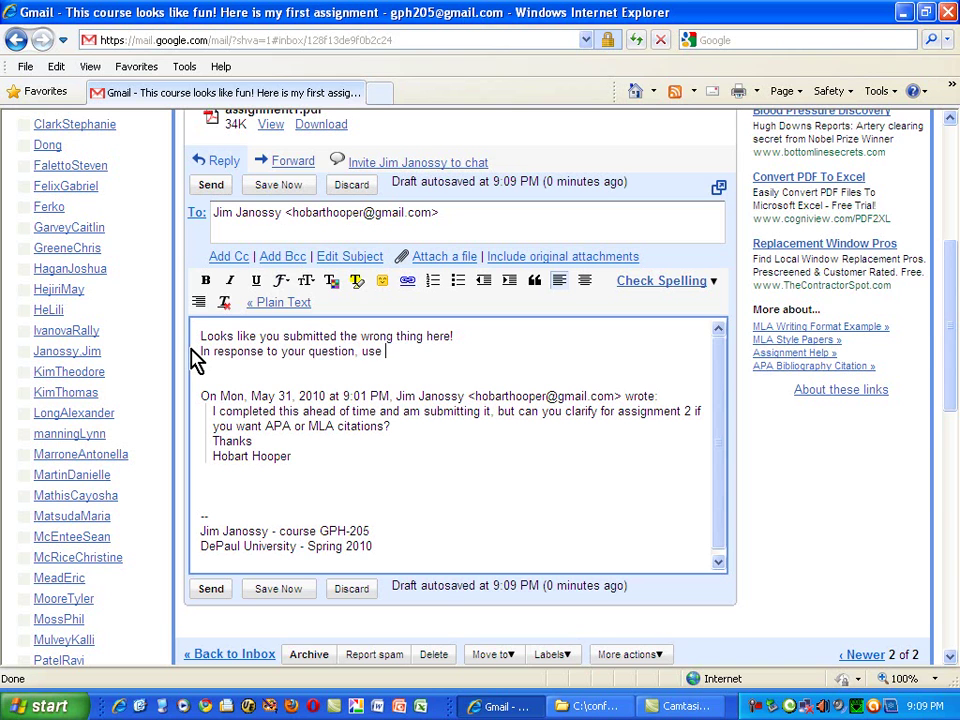
text(MLA for your citation)
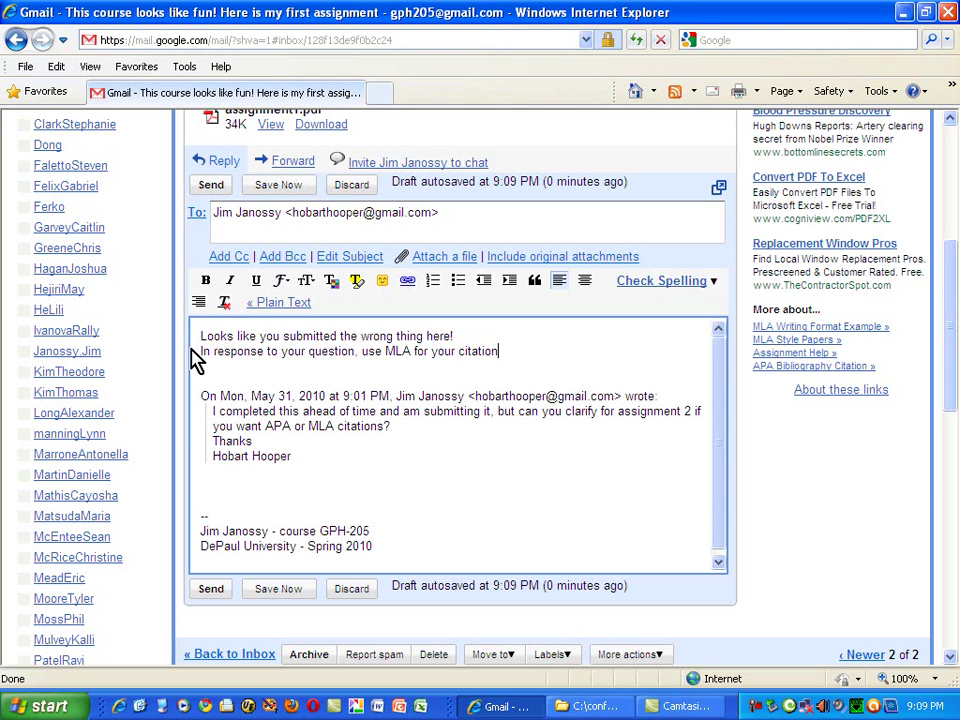
text(s.)
key(Return)
text(:) Jim)
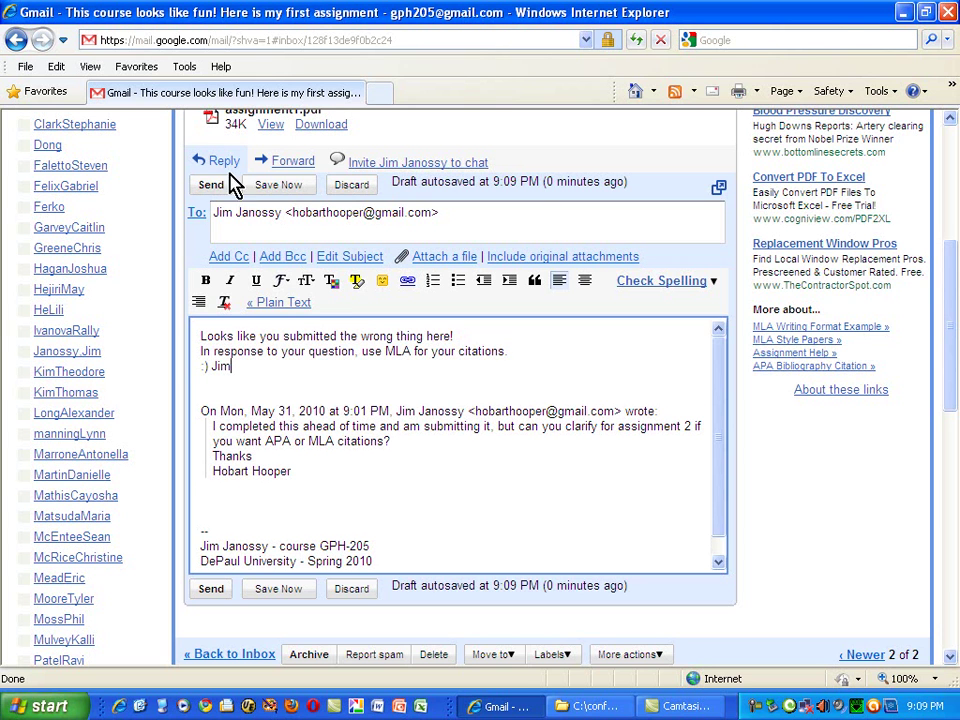
click(212, 185)
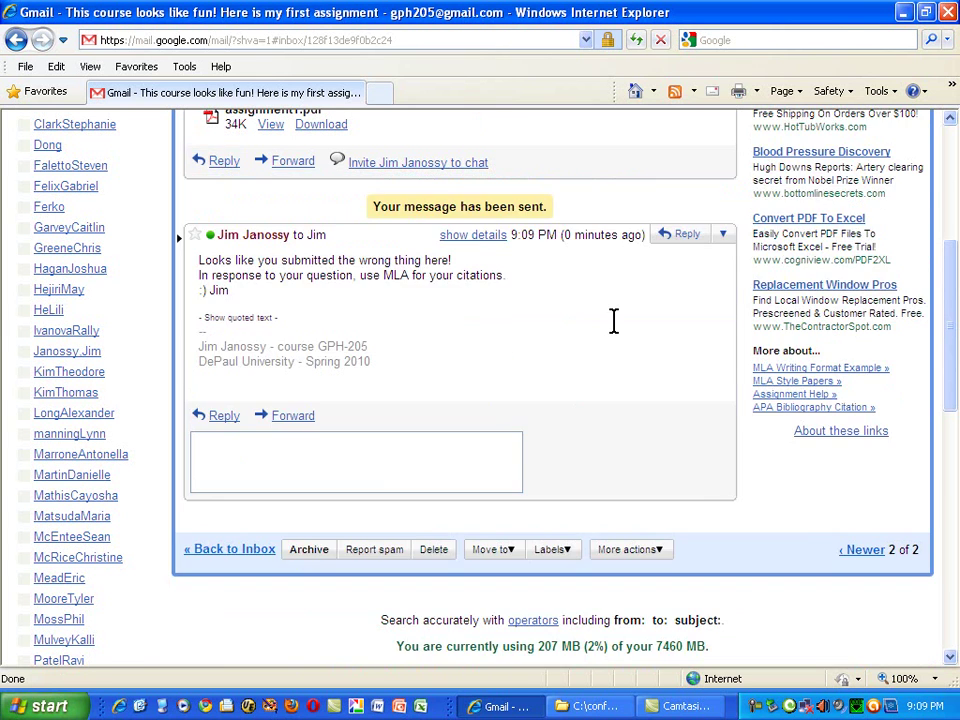
Step: Move the first-assignment conversation to the student's name label, then open the replacement-assignment email
scroll(348, 305, up, 1)
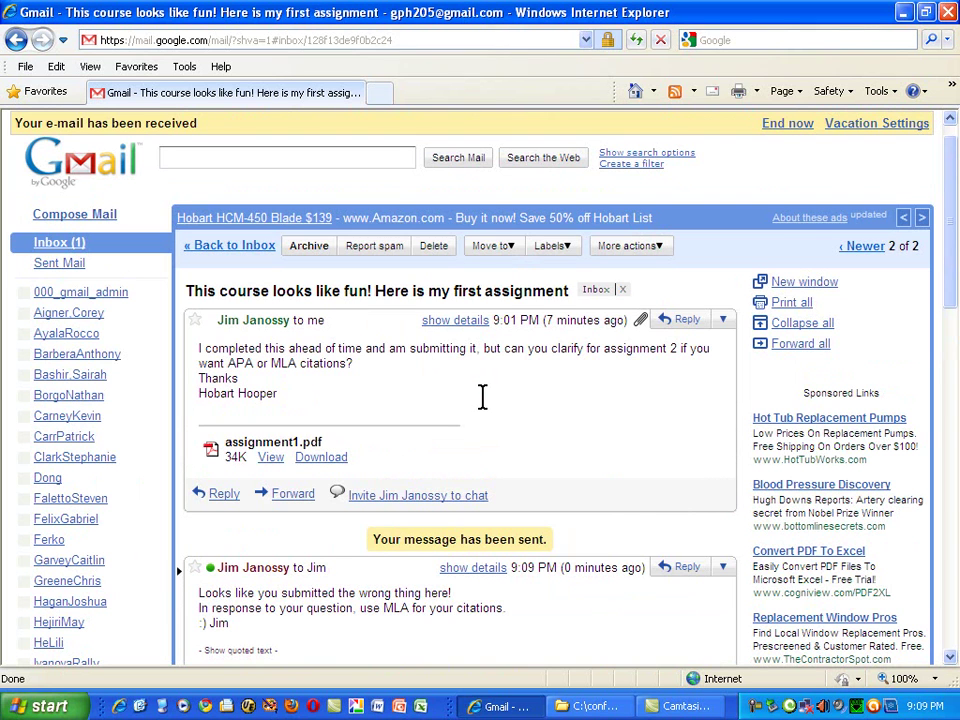
click(510, 247)
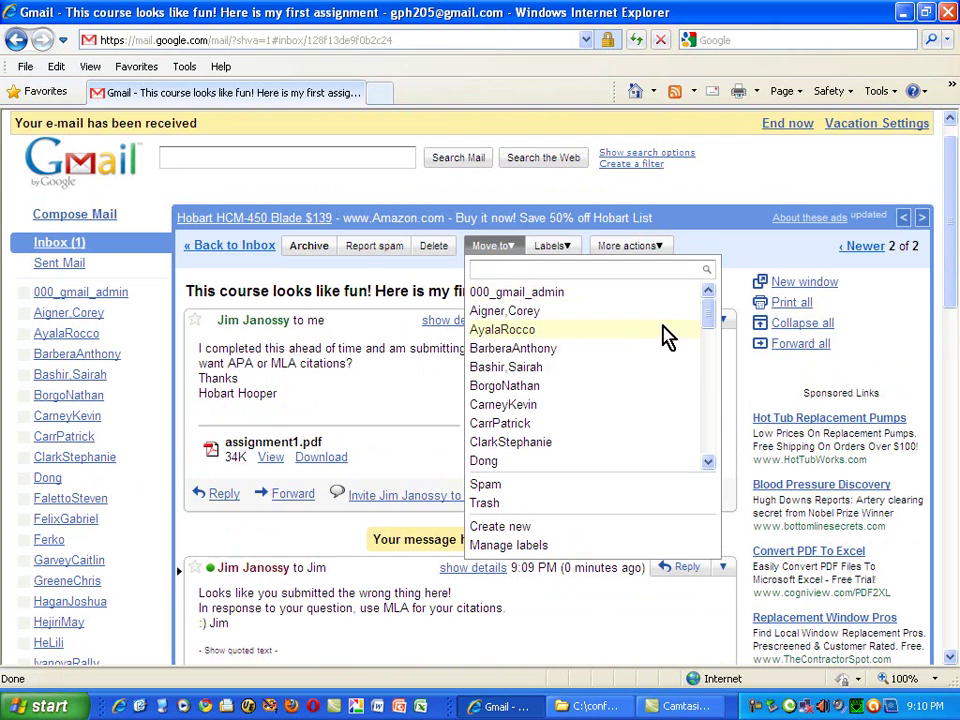
drag(705, 316, 716, 373)
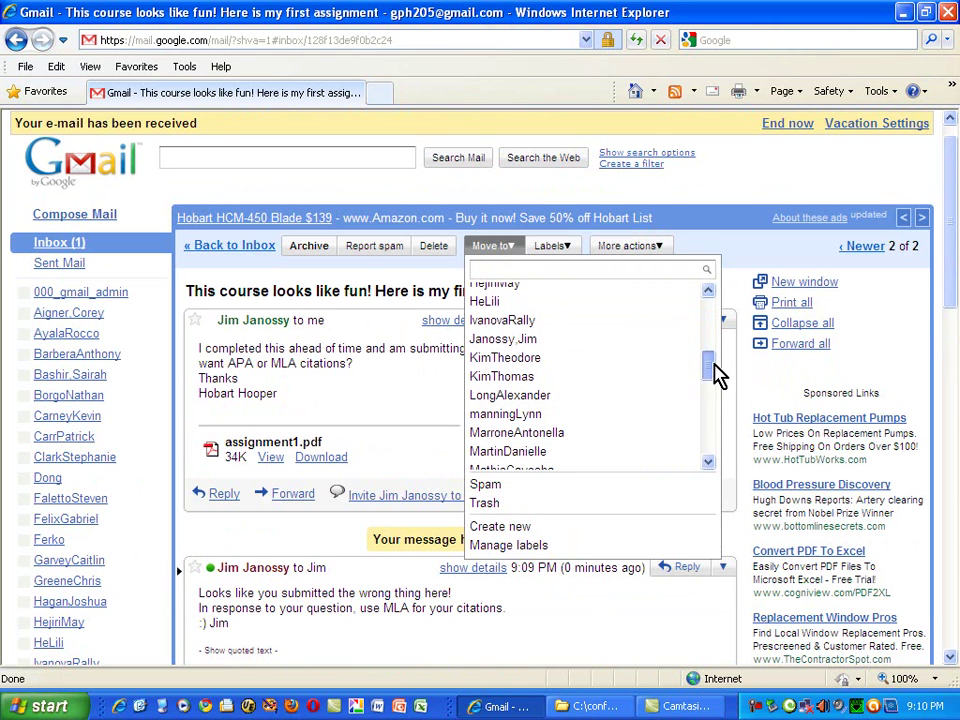
click(499, 341)
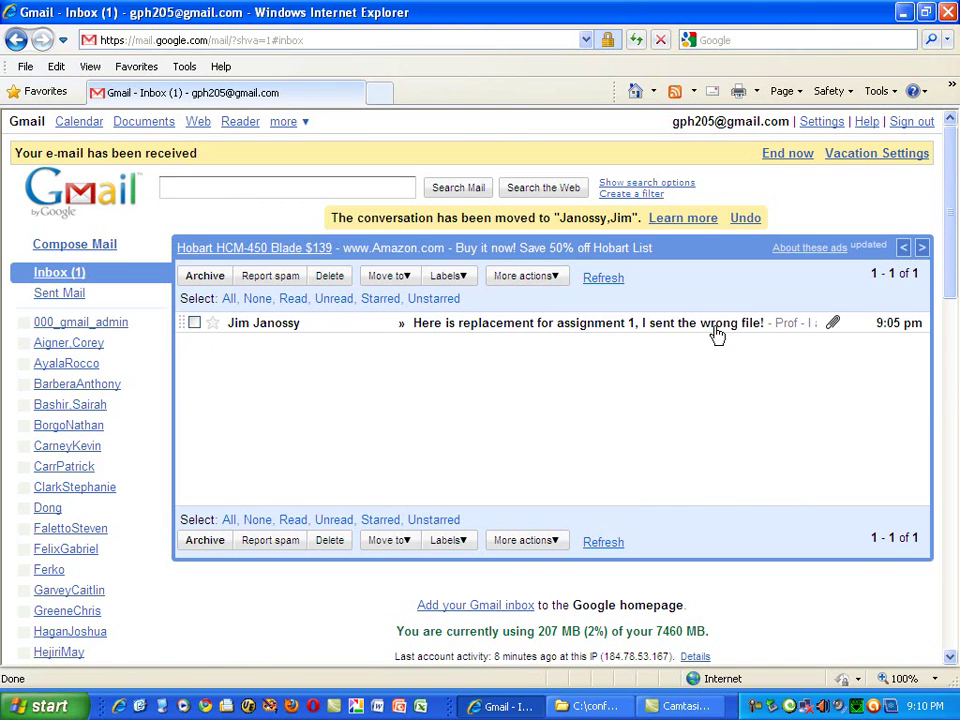
click(433, 325)
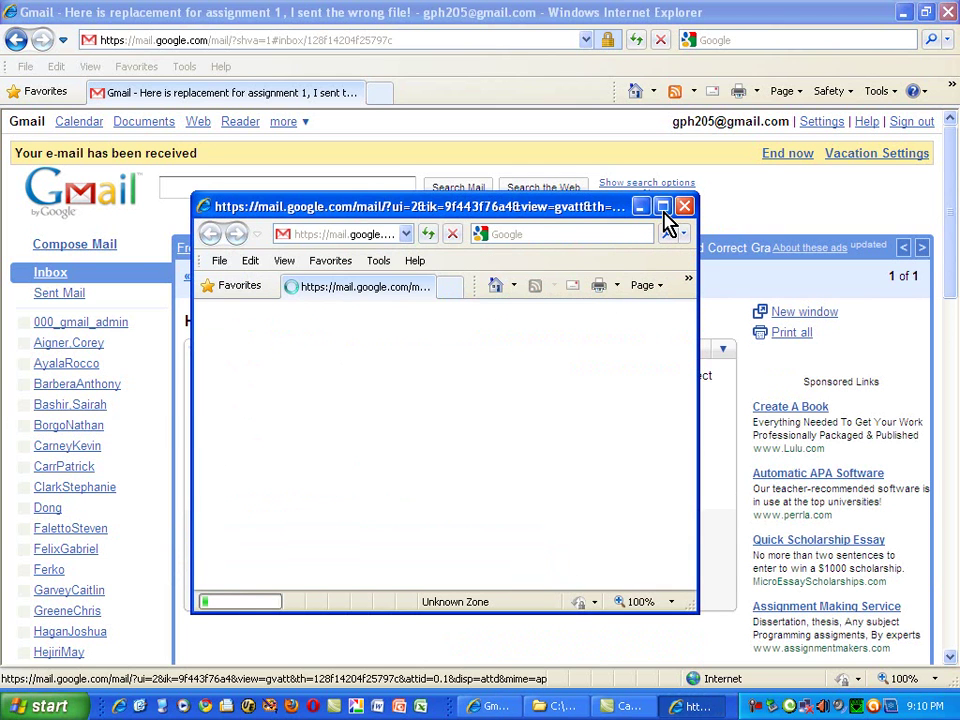
click(662, 208)
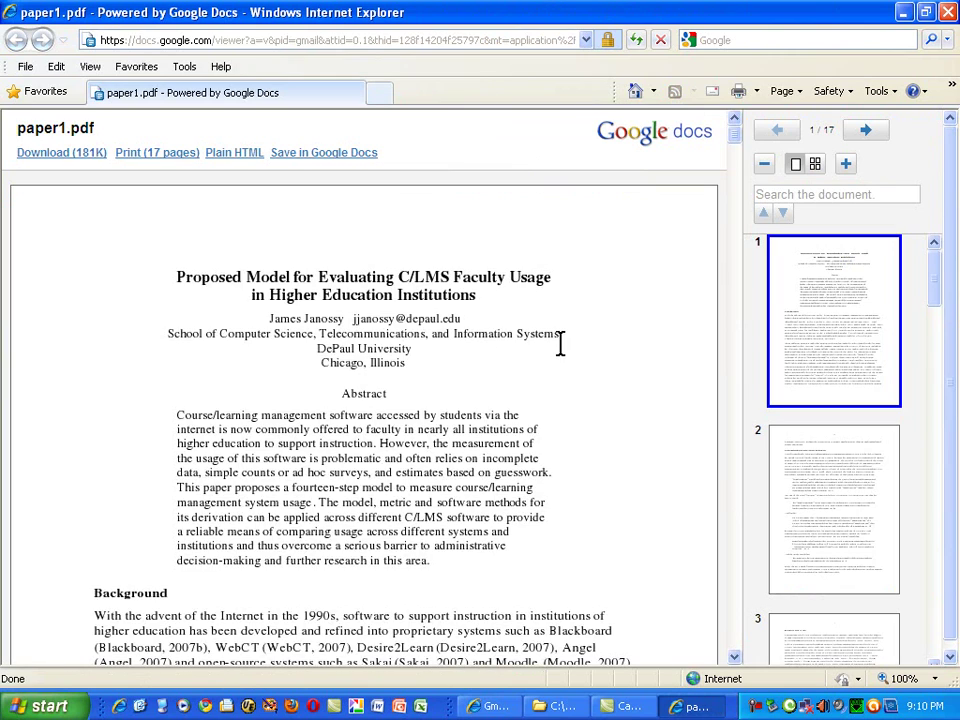
scroll(560, 343, down, 10)
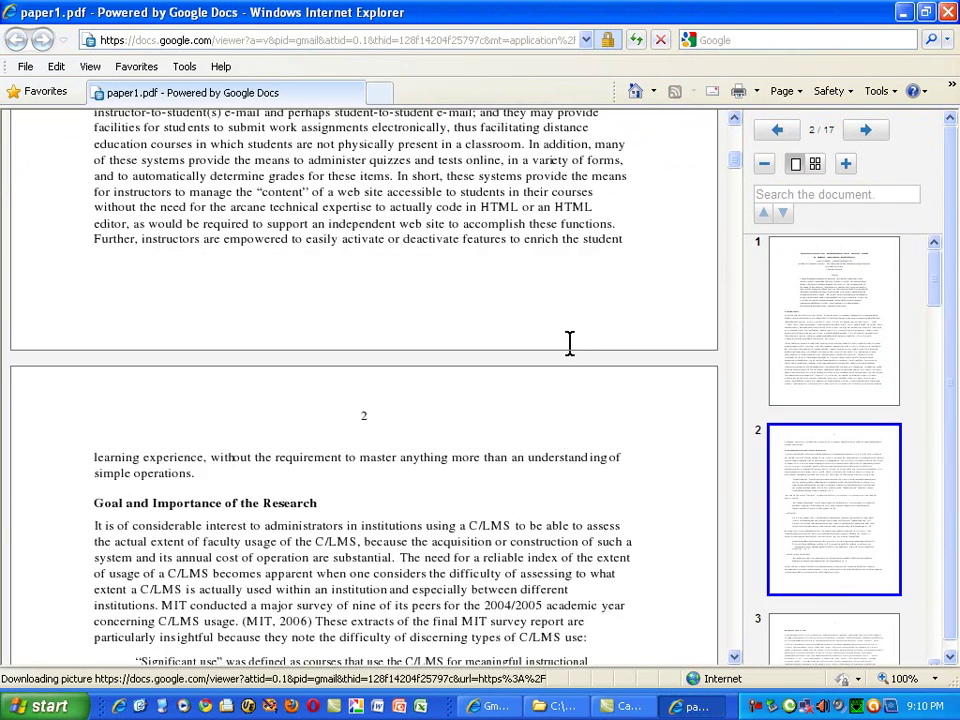
scroll(570, 343, down, 3)
drag(936, 274, 934, 300)
scroll(601, 373, down, 5)
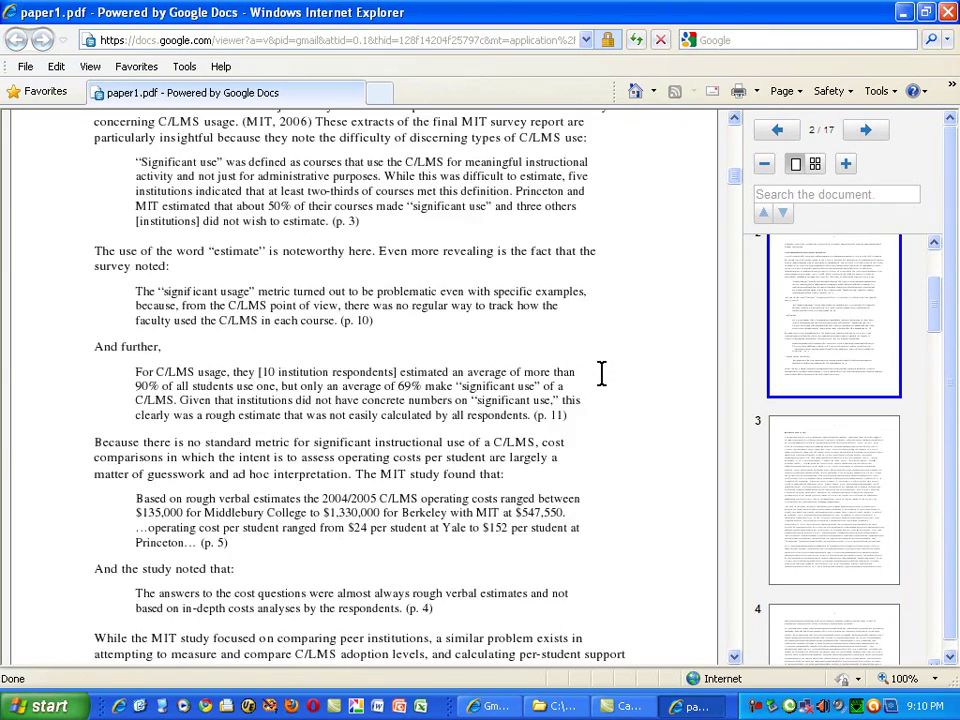
scroll(601, 373, down, 19)
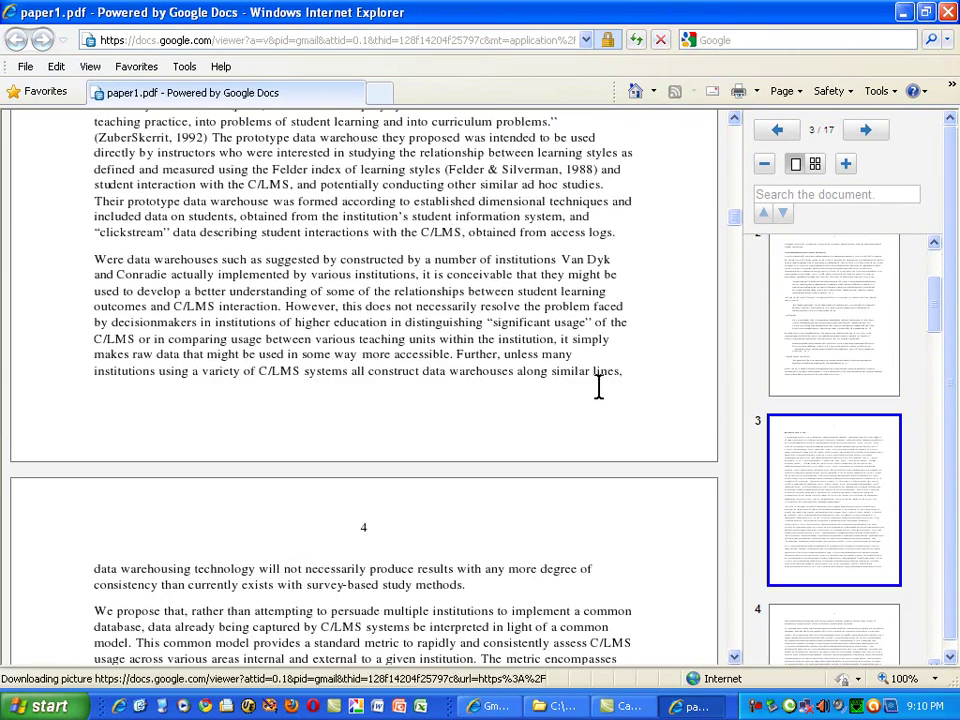
scroll(598, 388, down, 17)
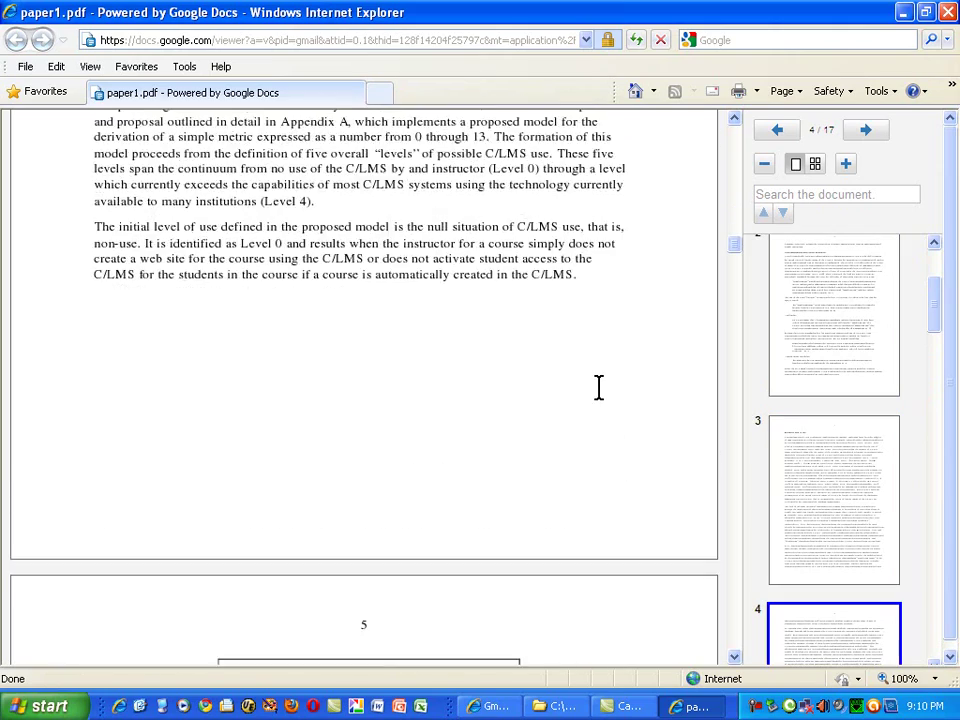
scroll(598, 388, down, 12)
scroll(598, 388, down, 11)
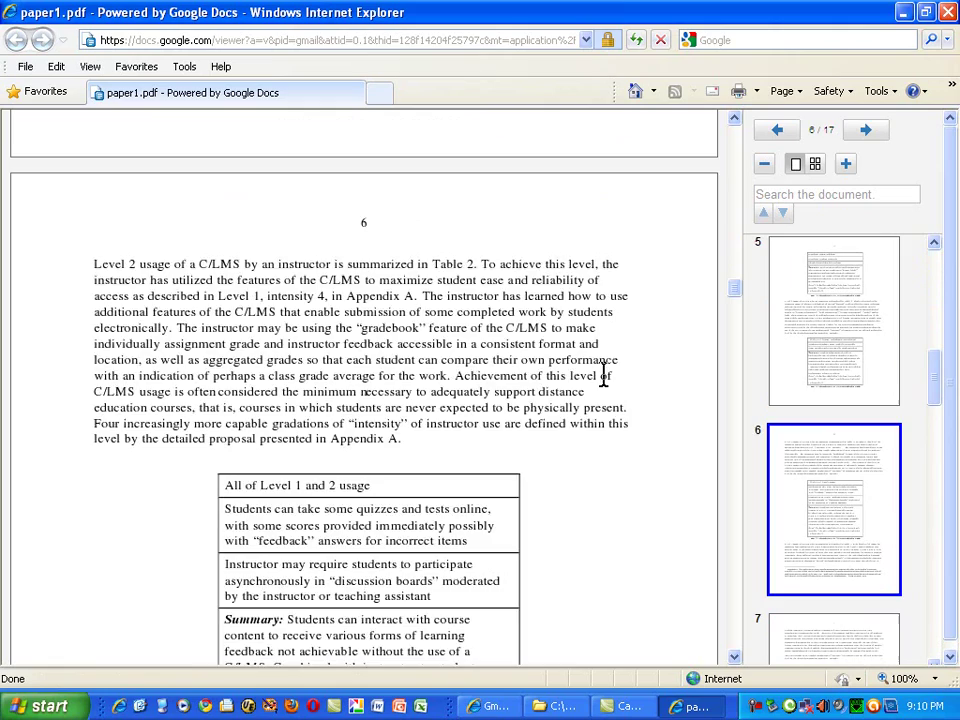
scroll(603, 375, up, 20)
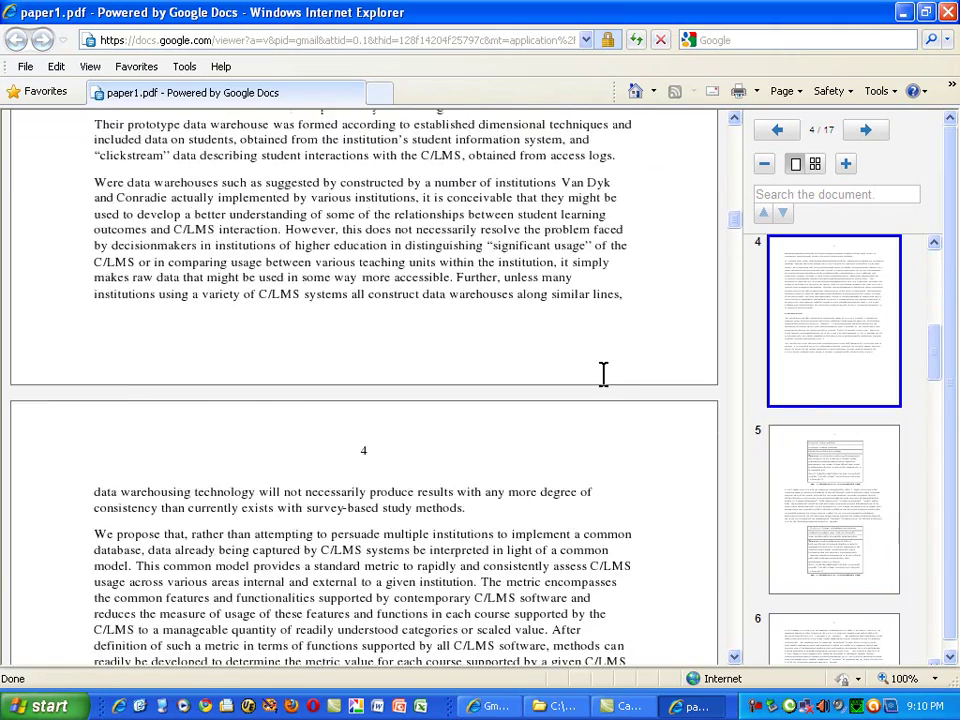
scroll(603, 375, up, 20)
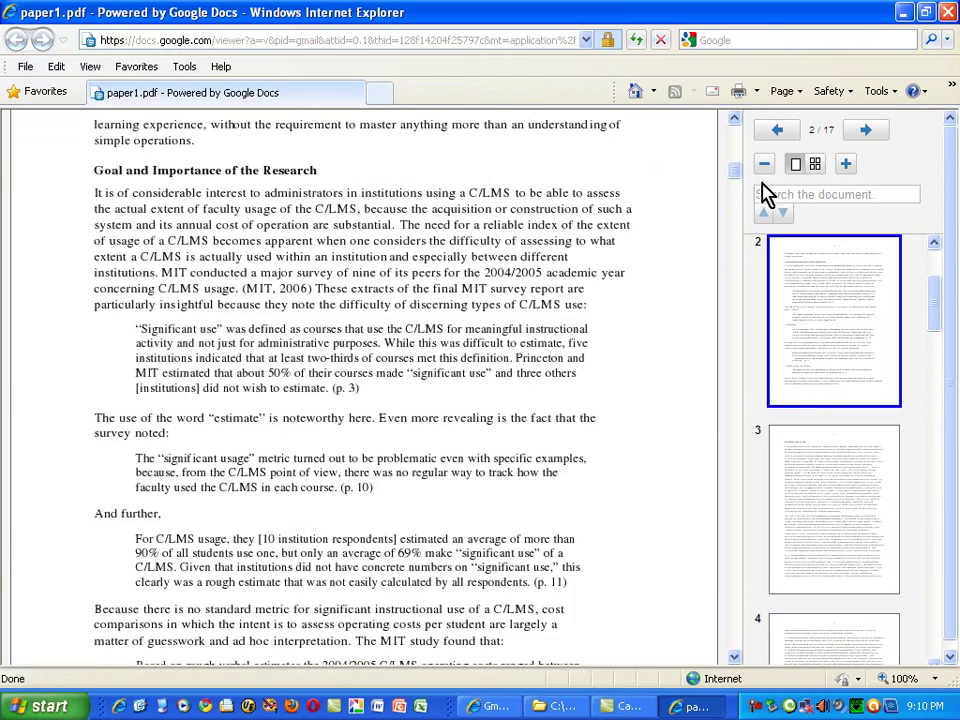
scroll(589, 207, up, 12)
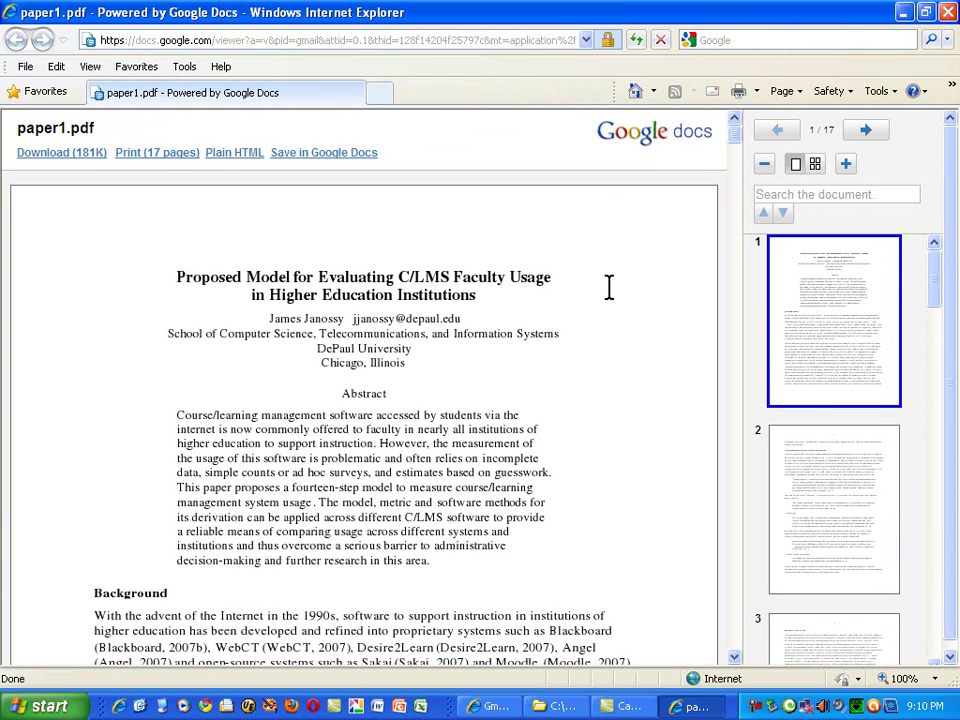
Step: Close the PDF viewer and check the sender's name in the email
click(948, 12)
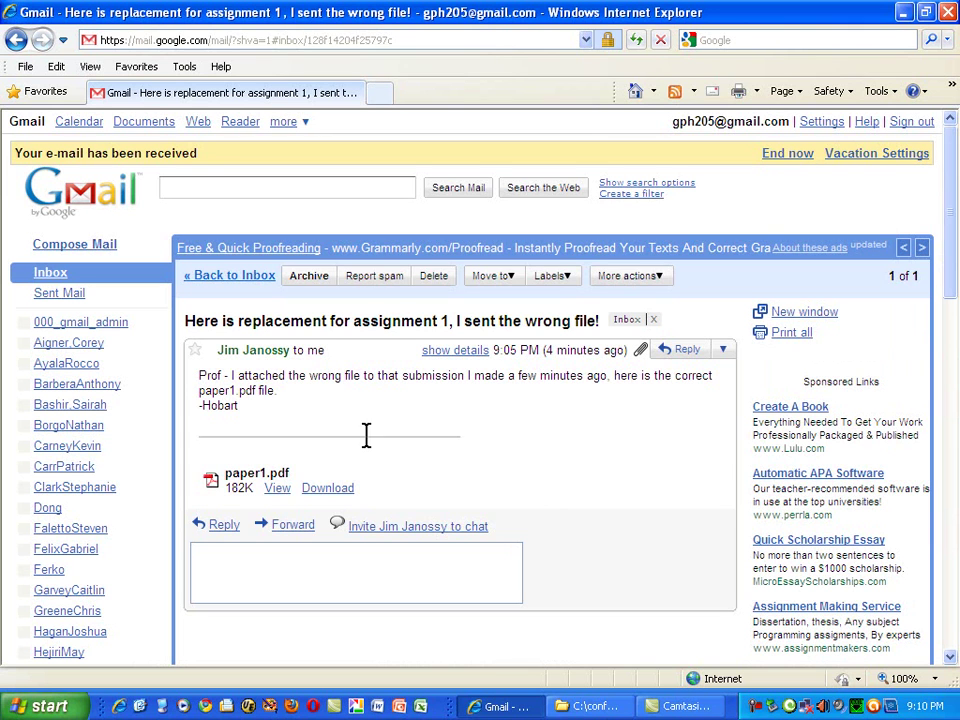
drag(294, 351, 217, 351)
click(401, 404)
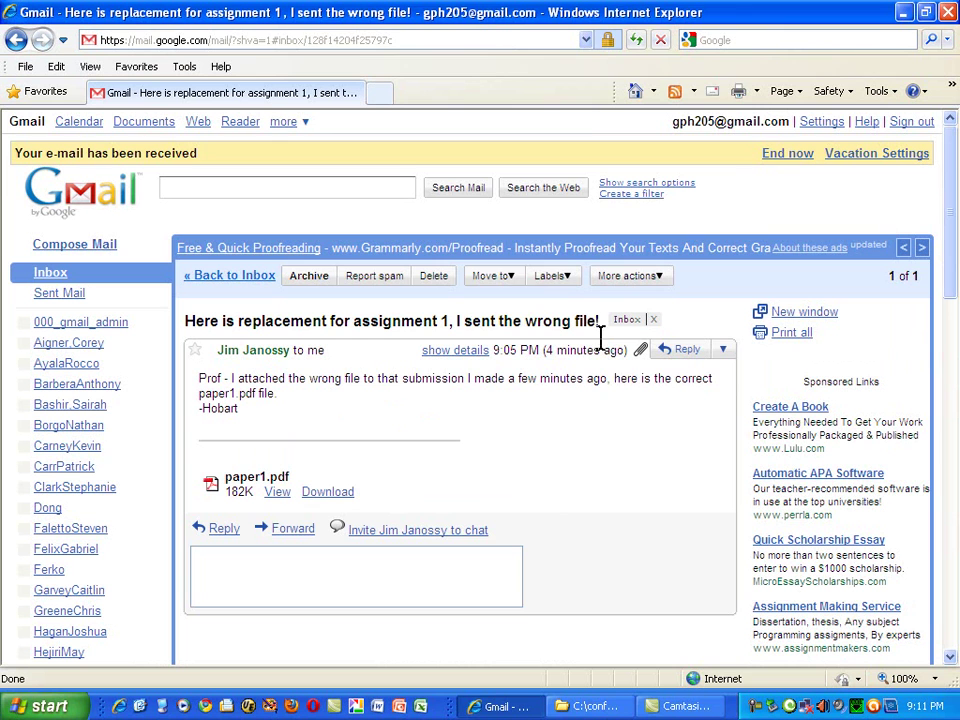
Step: Create a new label with the student's name and move the email into it
click(512, 280)
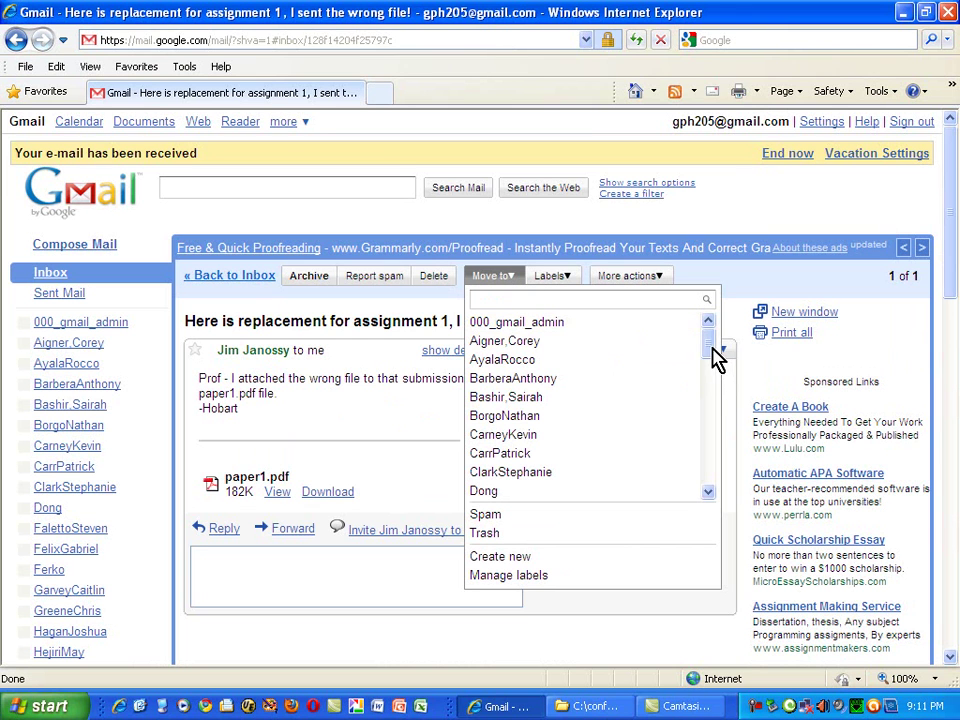
drag(706, 353, 692, 490)
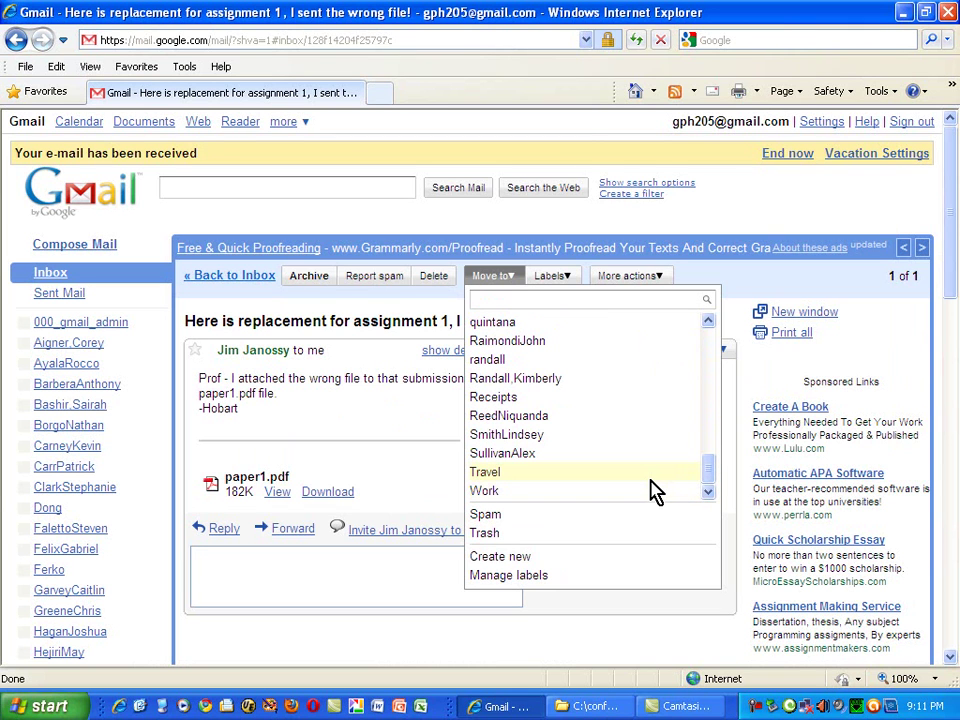
click(502, 556)
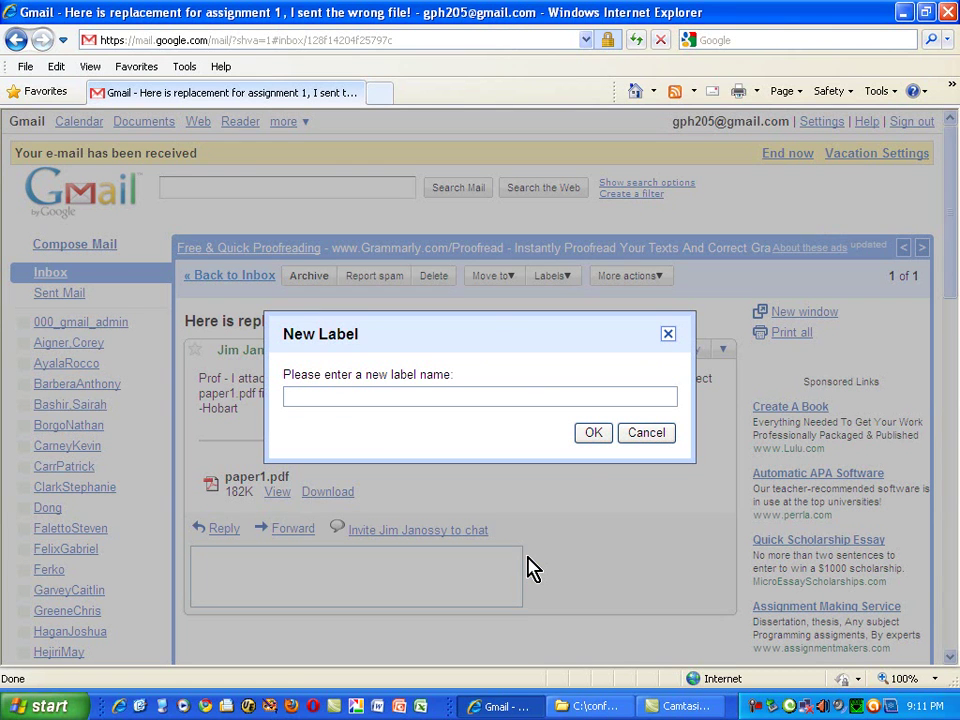
text(Fudd.Elmer)
click(594, 433)
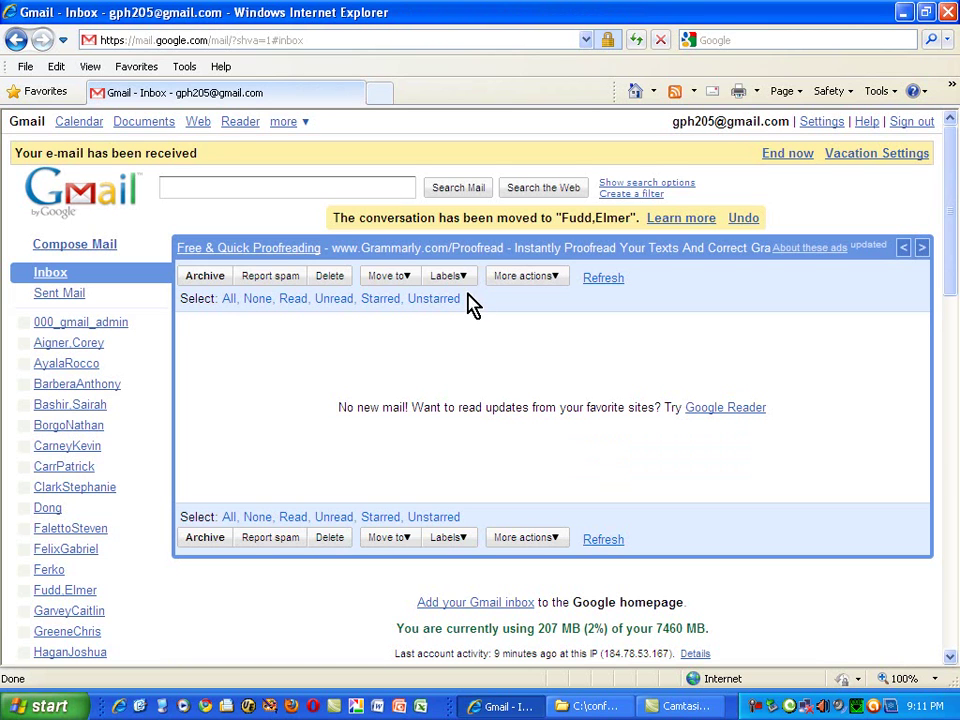
click(76, 591)
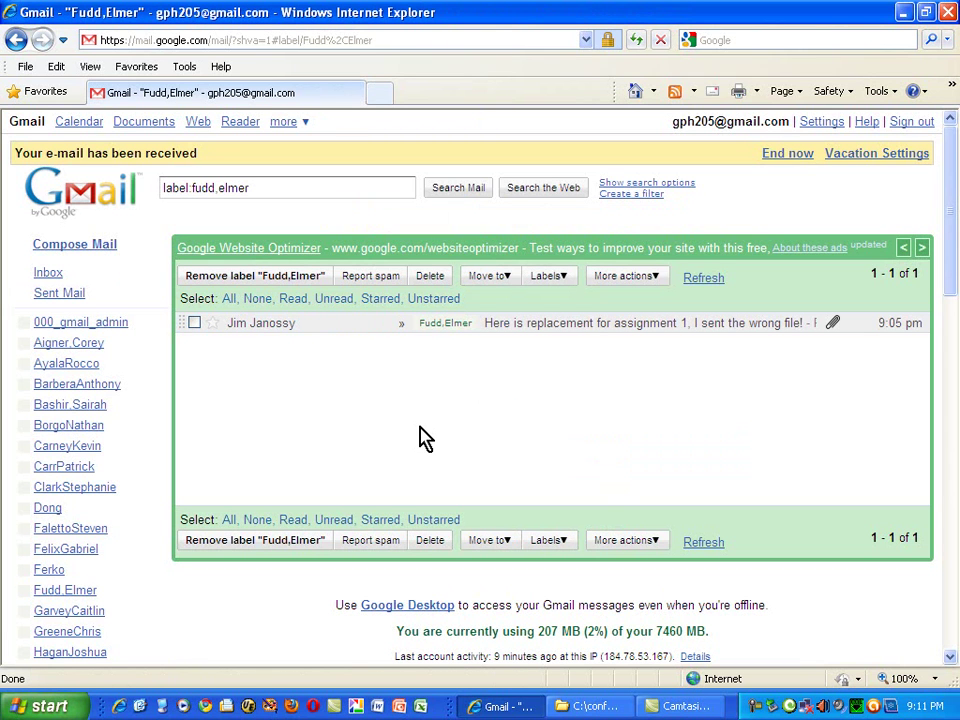
click(50, 274)
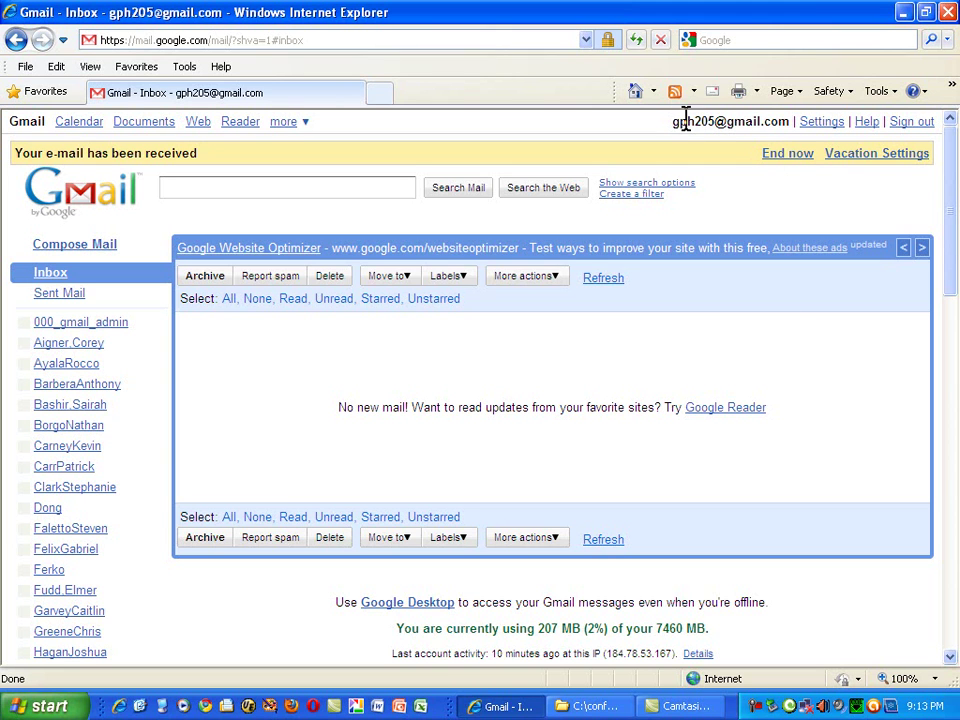
drag(675, 121, 786, 124)
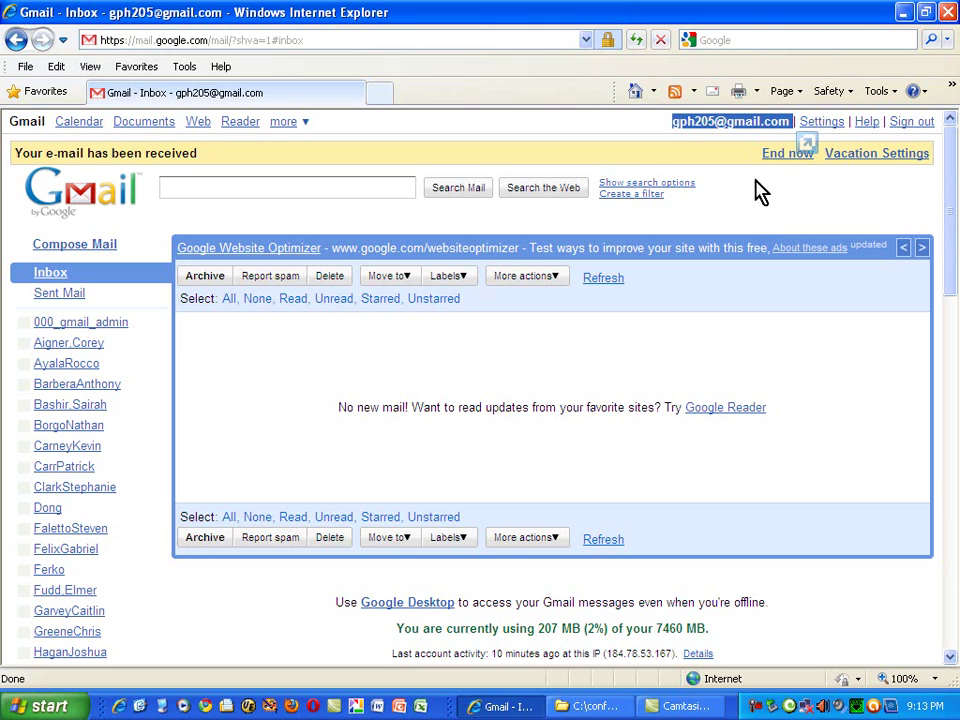
click(716, 122)
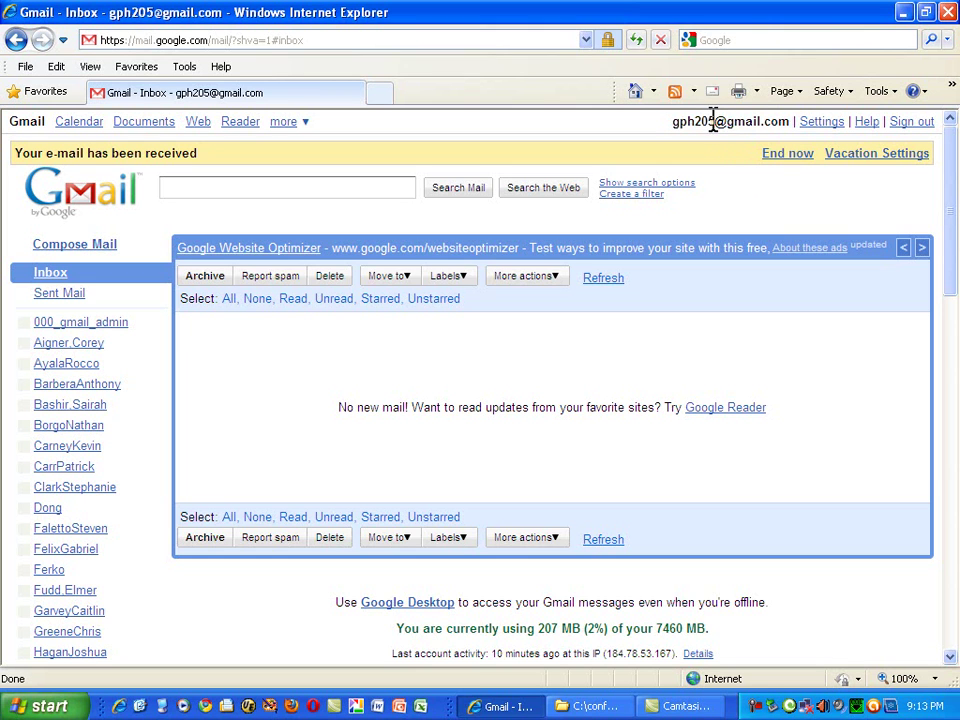
drag(713, 121, 735, 162)
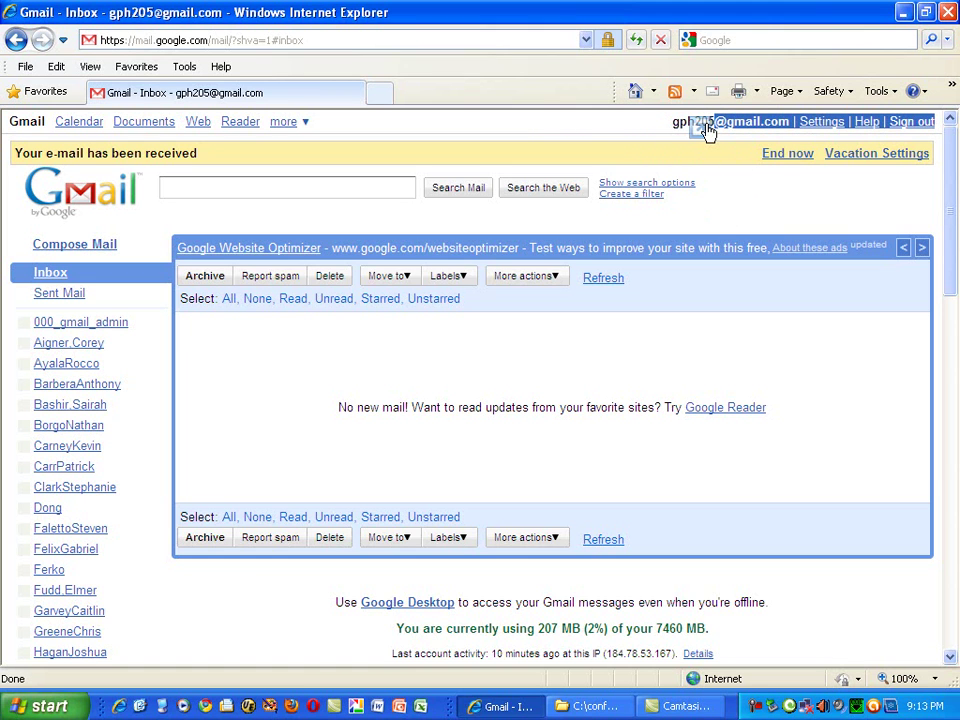
click(775, 218)
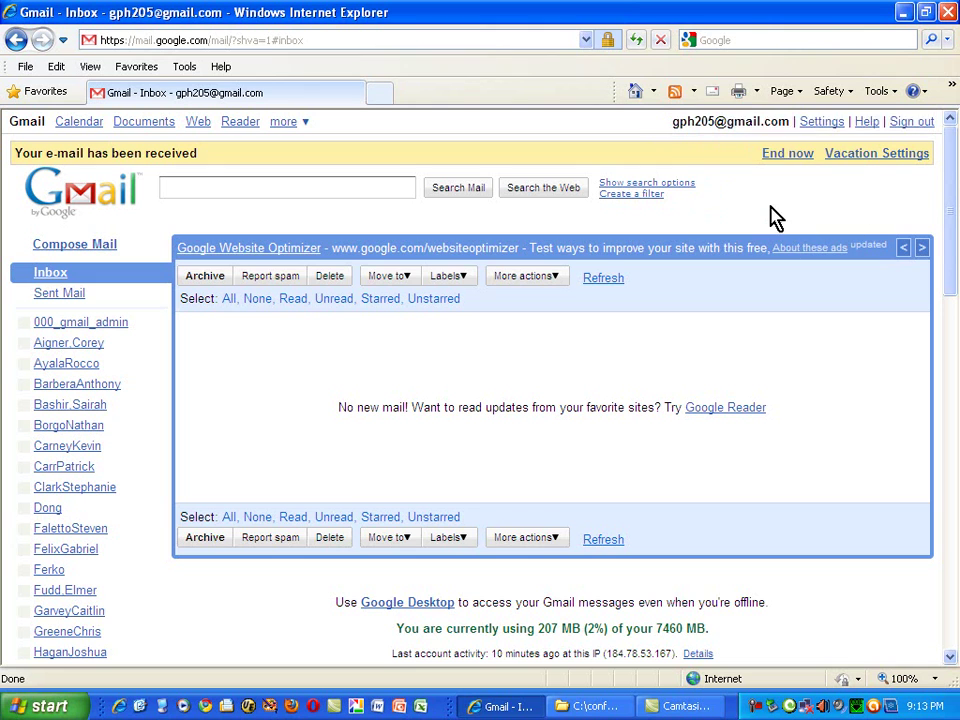
drag(708, 121, 775, 245)
click(718, 120)
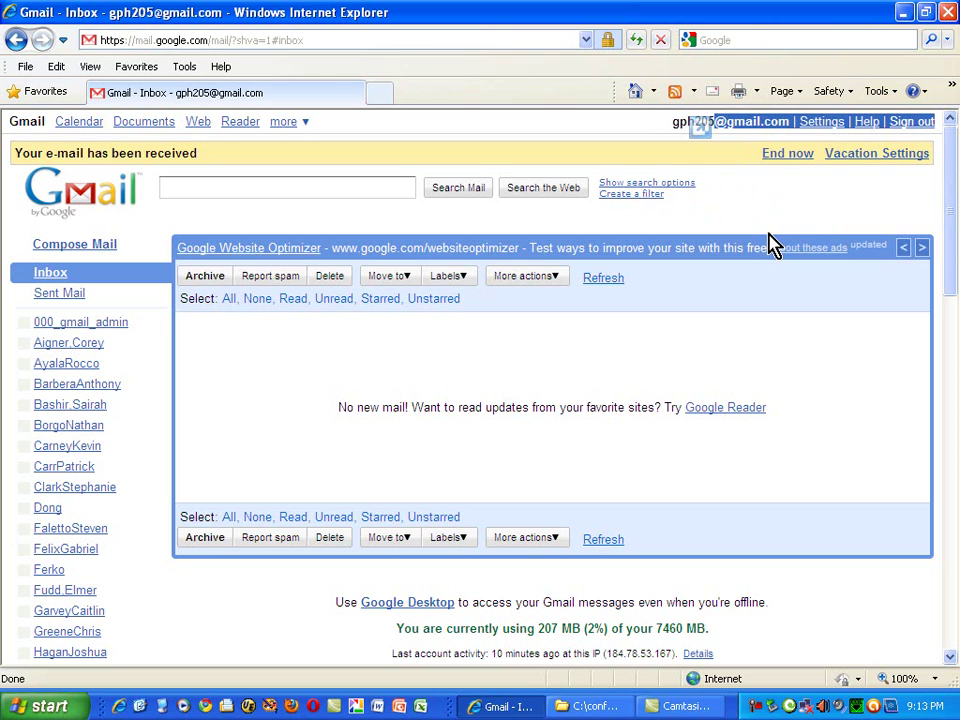
click(799, 383)
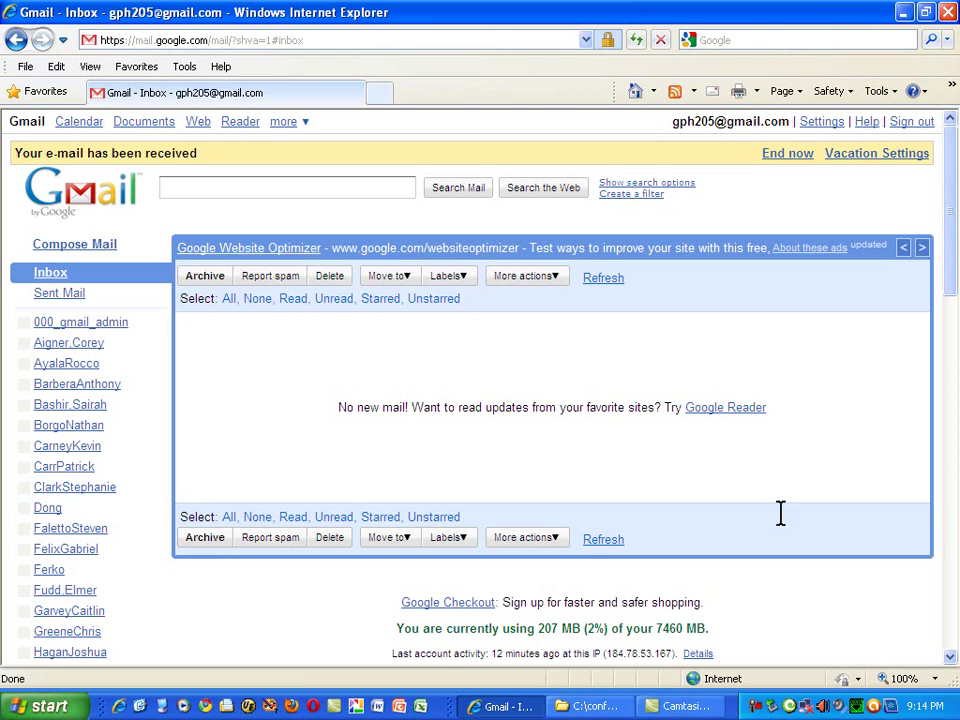
drag(656, 629, 785, 628)
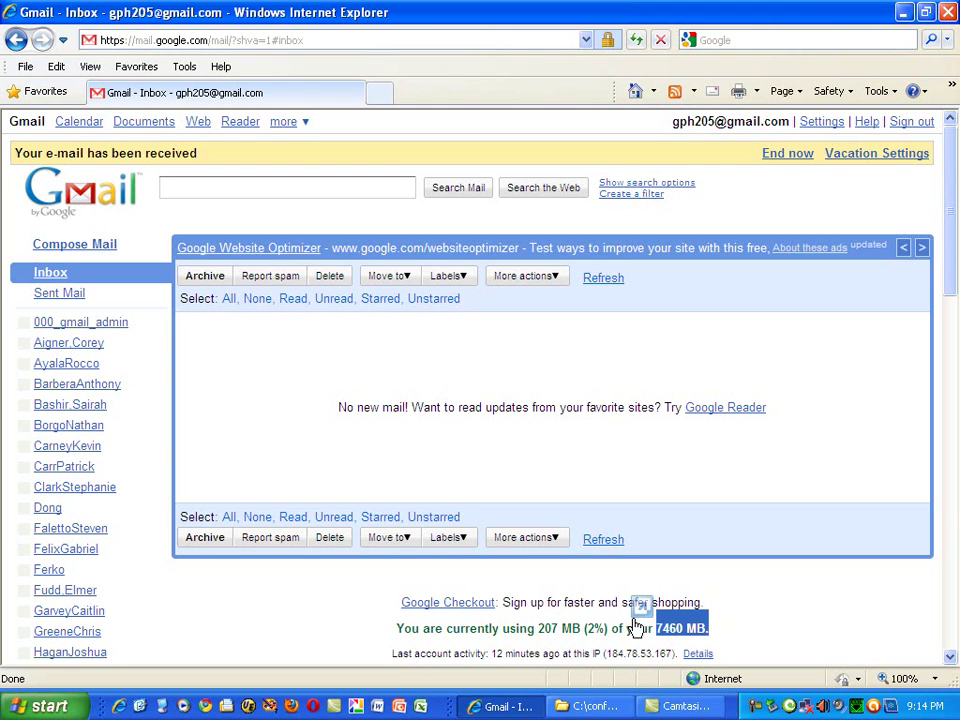
drag(606, 628, 855, 624)
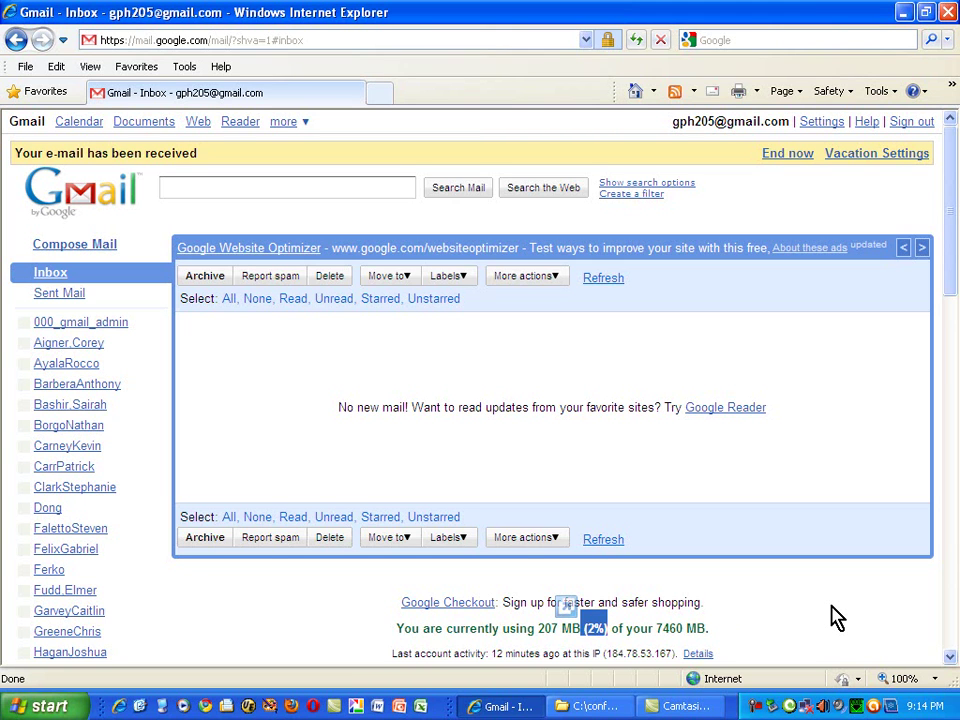
click(837, 617)
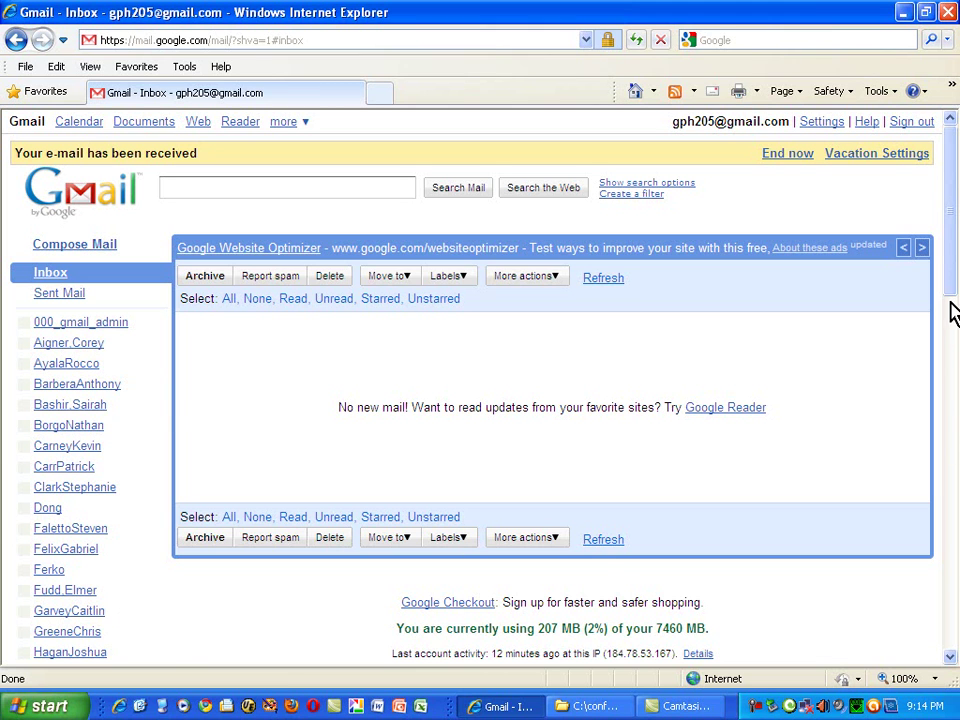
drag(949, 304, 940, 250)
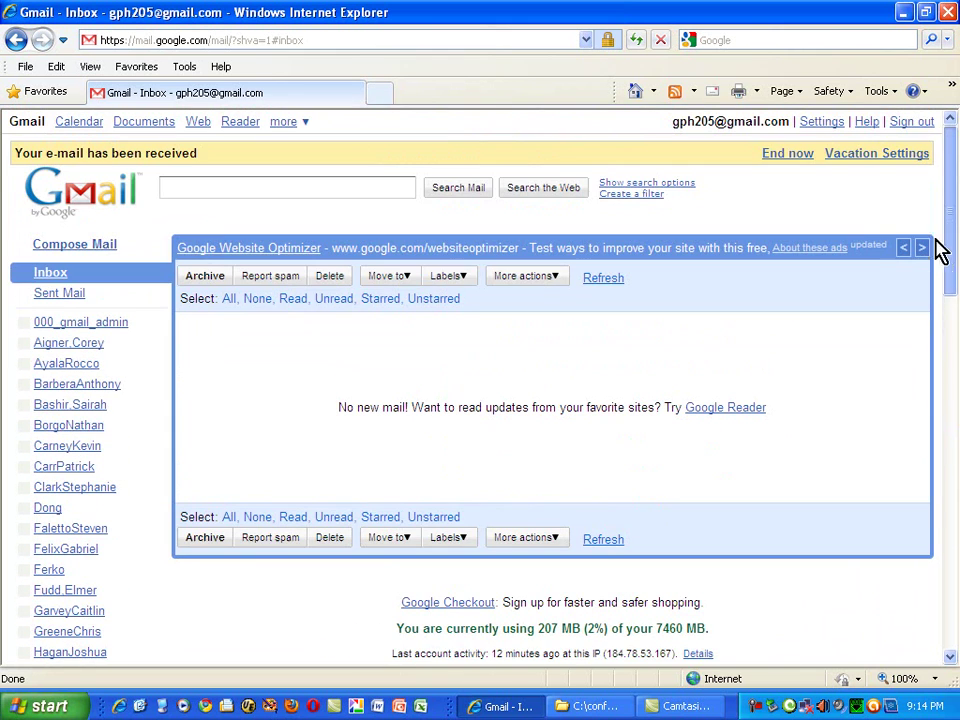